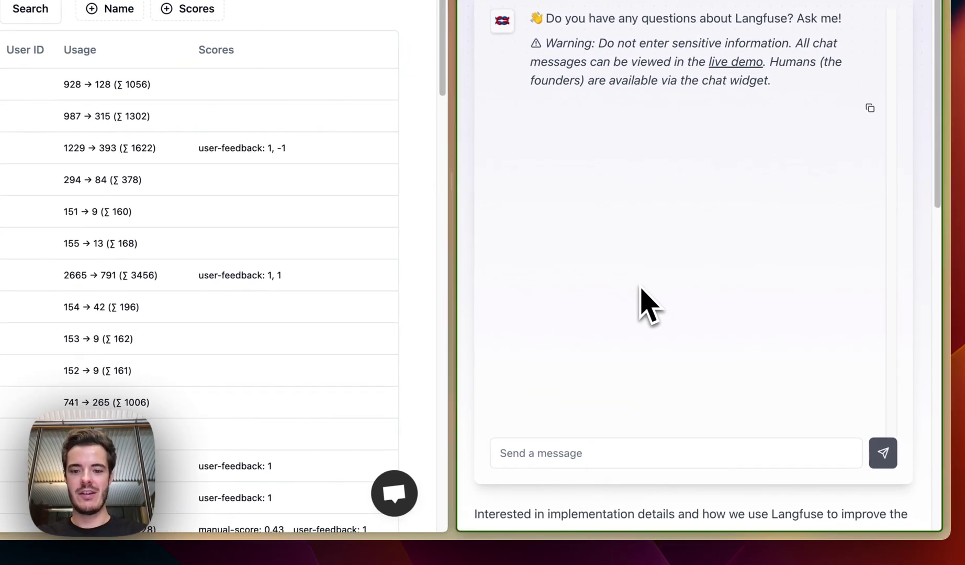
- Ask the chatbot about Node.js integration and submit thumbs-up feedback with a comment
left_click(648, 442)
type("How to integrate Langfuse with my Node.js application. Be very brief.")
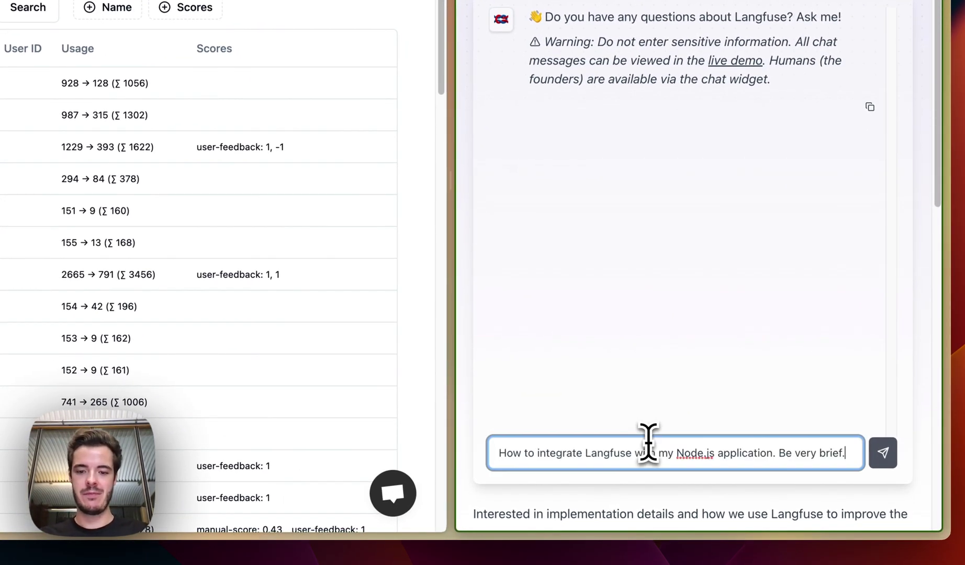
key("Return")
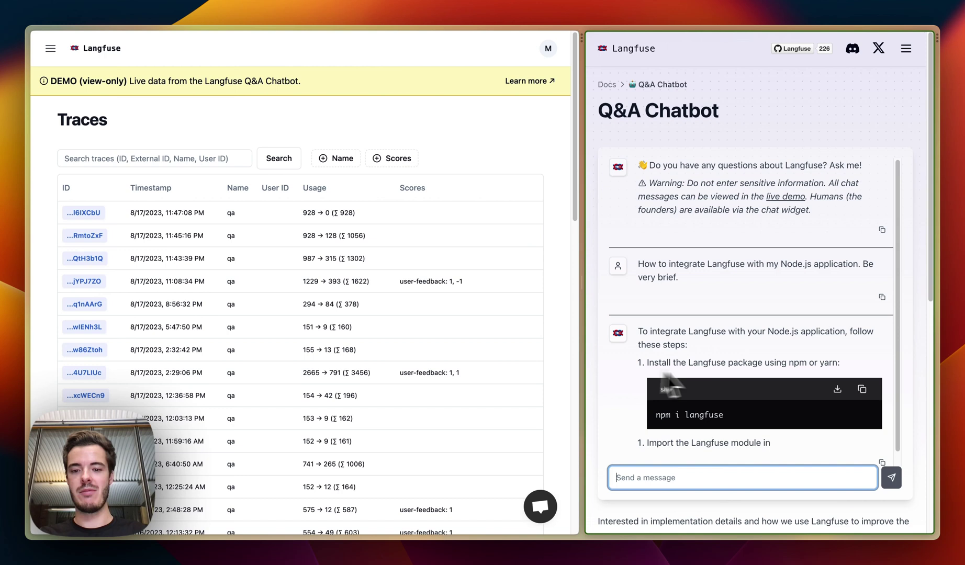
scroll(782, 343, "down", 1)
scroll(783, 343, "down", 1)
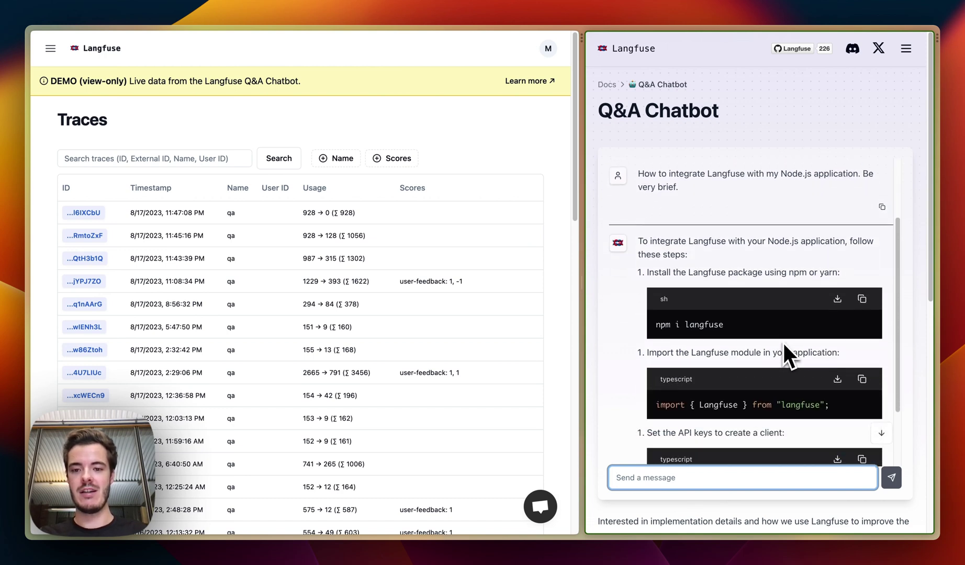
scroll(783, 343, "down", 1)
scroll(783, 343, "down", 1)
scroll(783, 343, "down", 2)
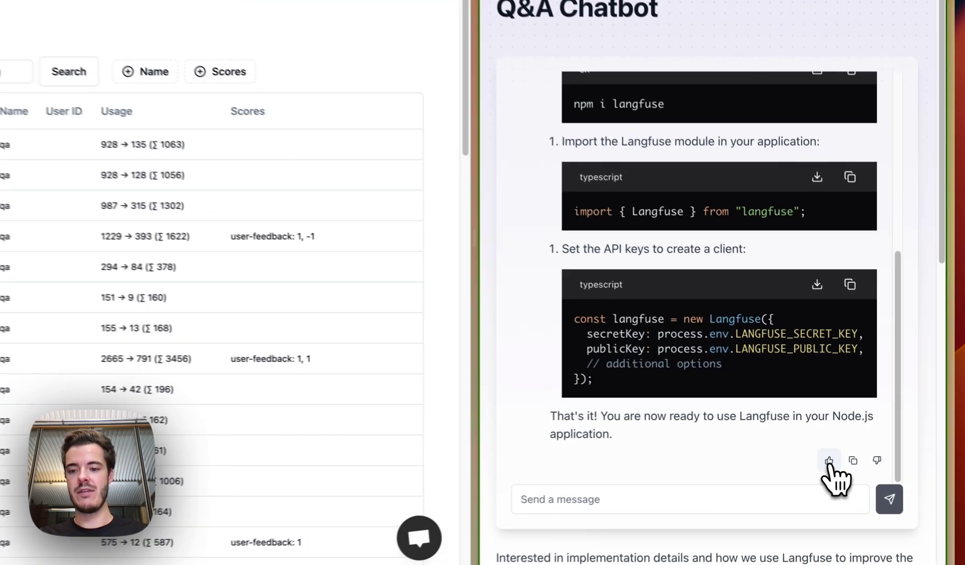
left_click(845, 448)
type("Very concise")
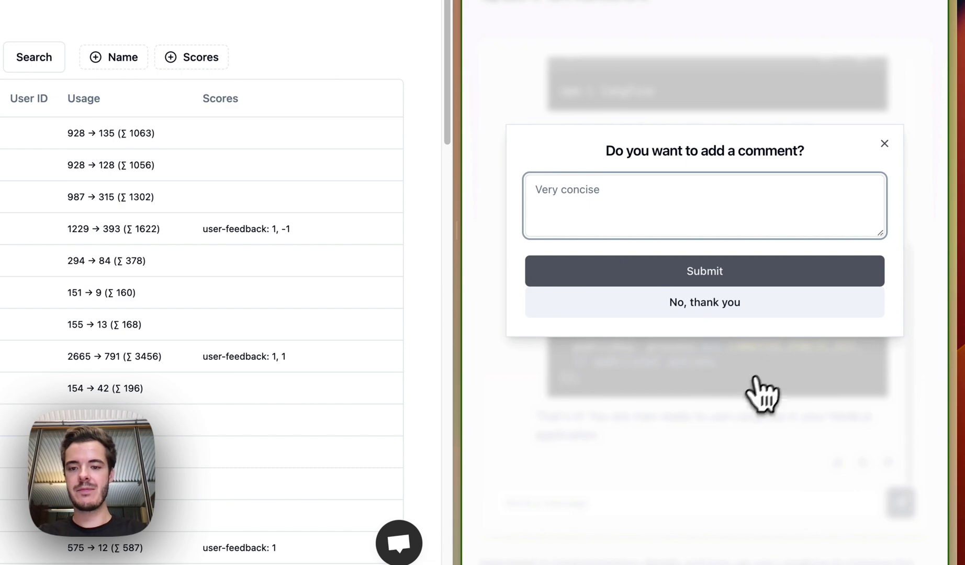
left_click(728, 273)
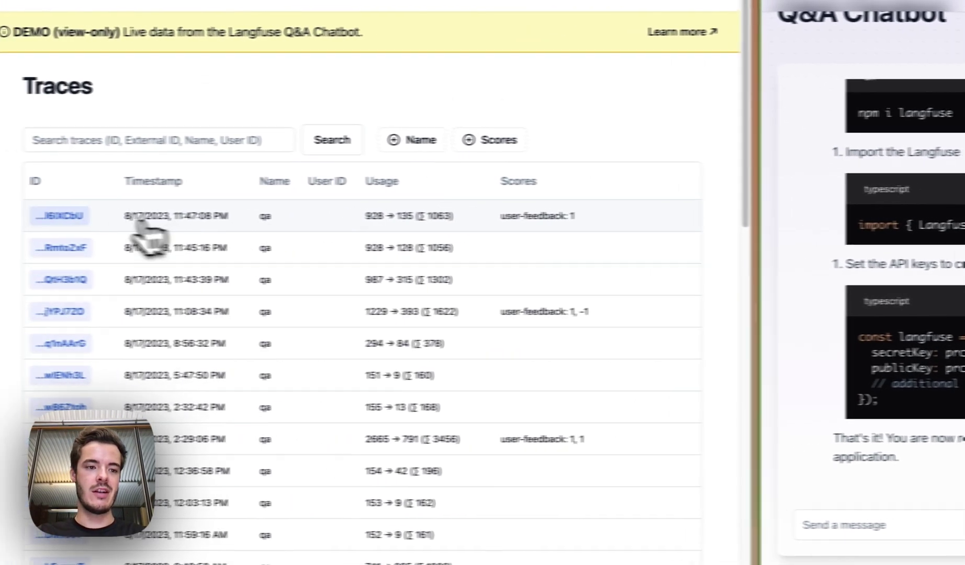
- Inspect the newest trace's user-interaction, prompt-embedding, vector-store, context-encoding and generation spans
left_click(102, 214)
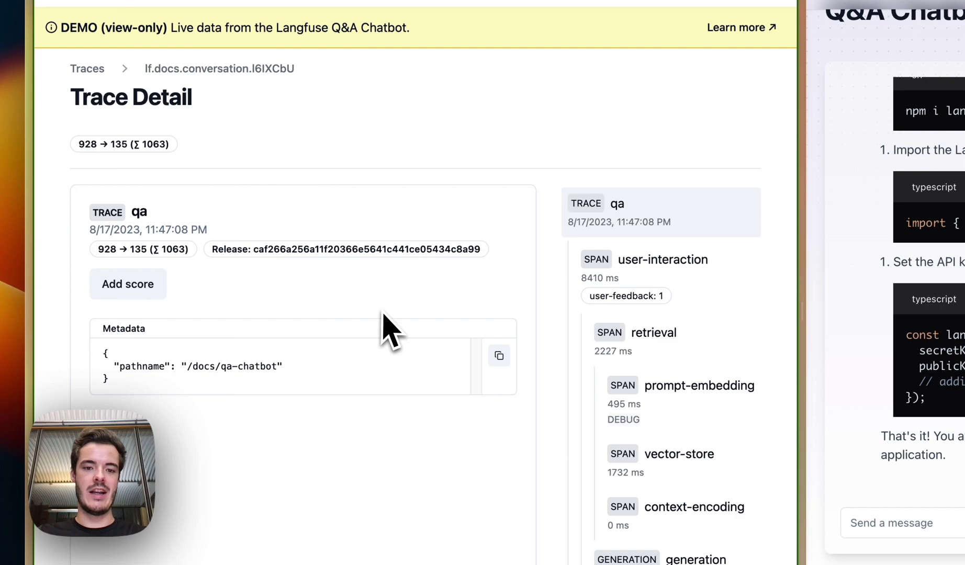
left_click(616, 255)
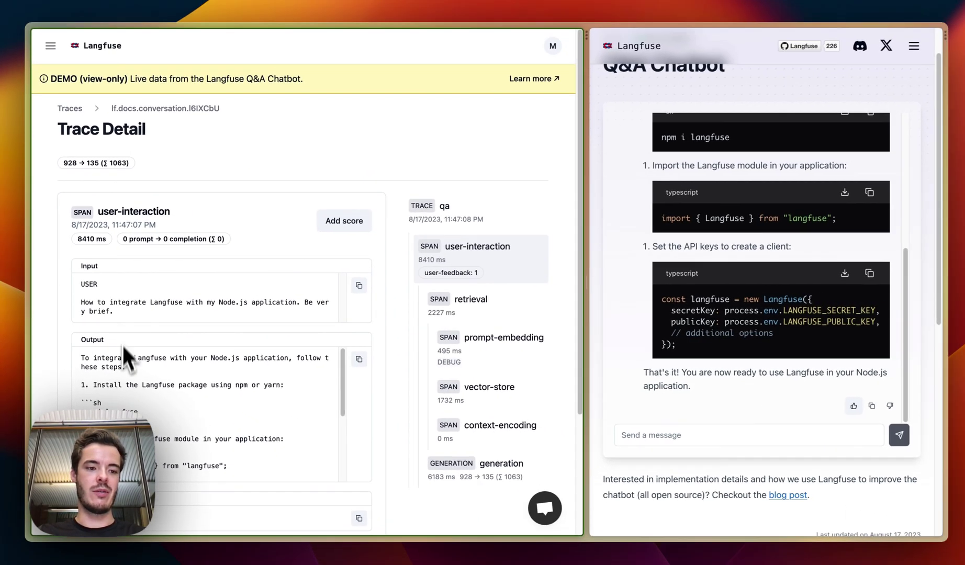
left_click(491, 341)
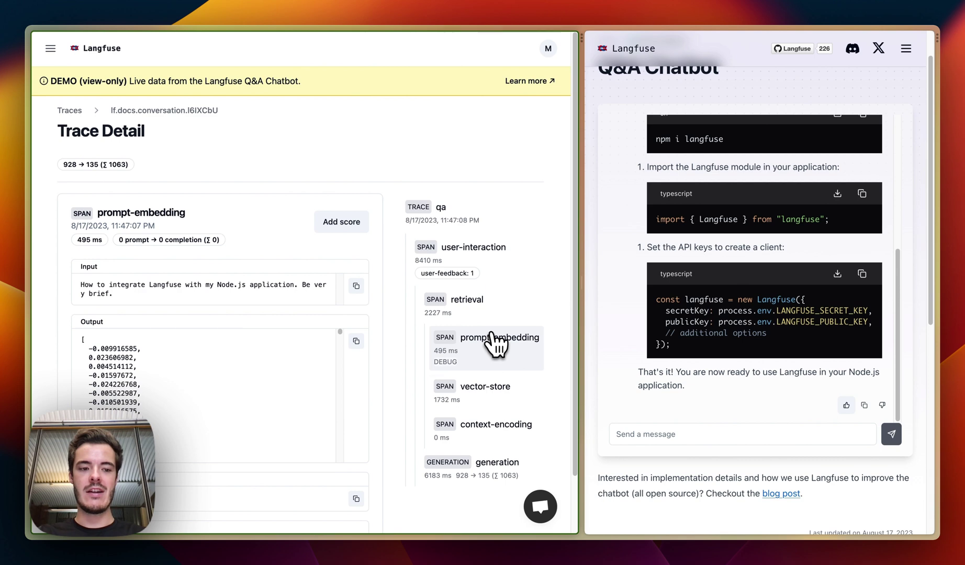
left_click(487, 393)
left_click(492, 434)
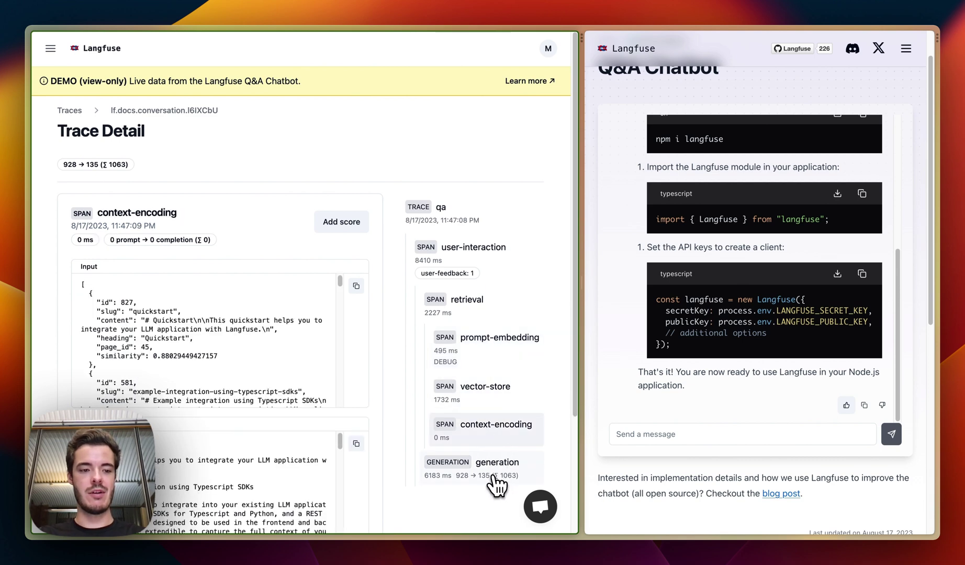
left_click(496, 483)
scroll(352, 421, "down", 2)
scroll(352, 422, "down", 3)
scroll(350, 414, "up", 3)
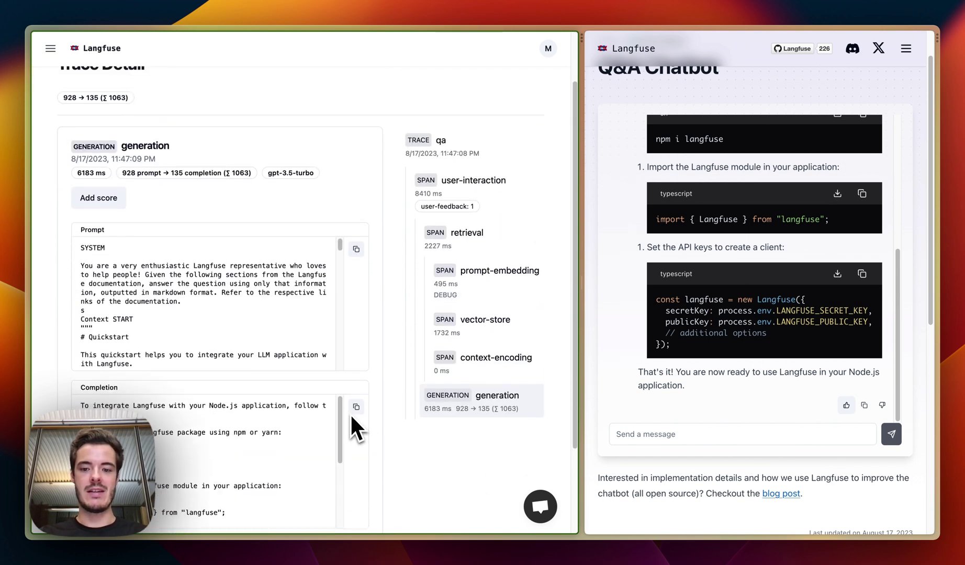
- Ask the chatbot a second question and return to the trace to see the new span
left_click(662, 433)
type("su")
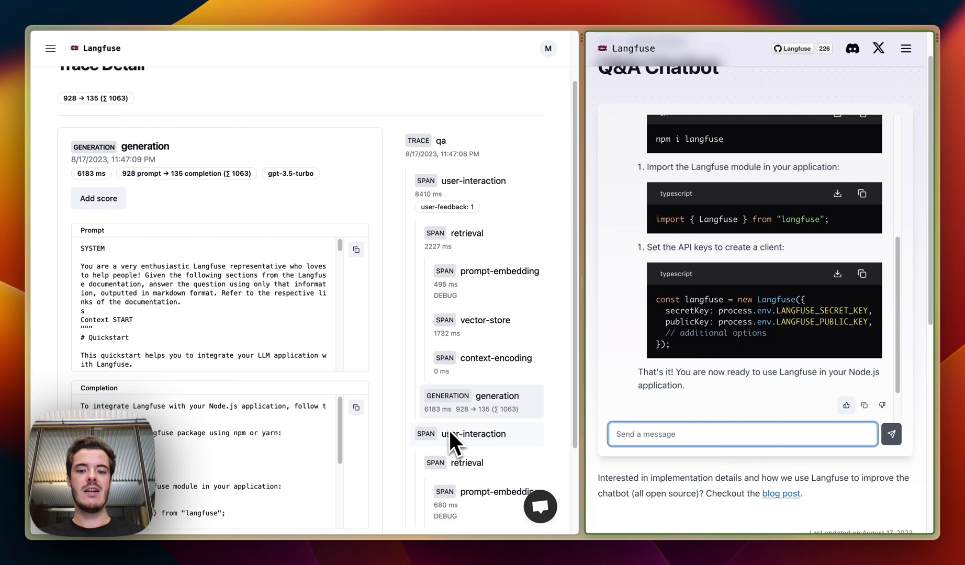
scroll(437, 444, "down", 2)
scroll(437, 444, "down", 1)
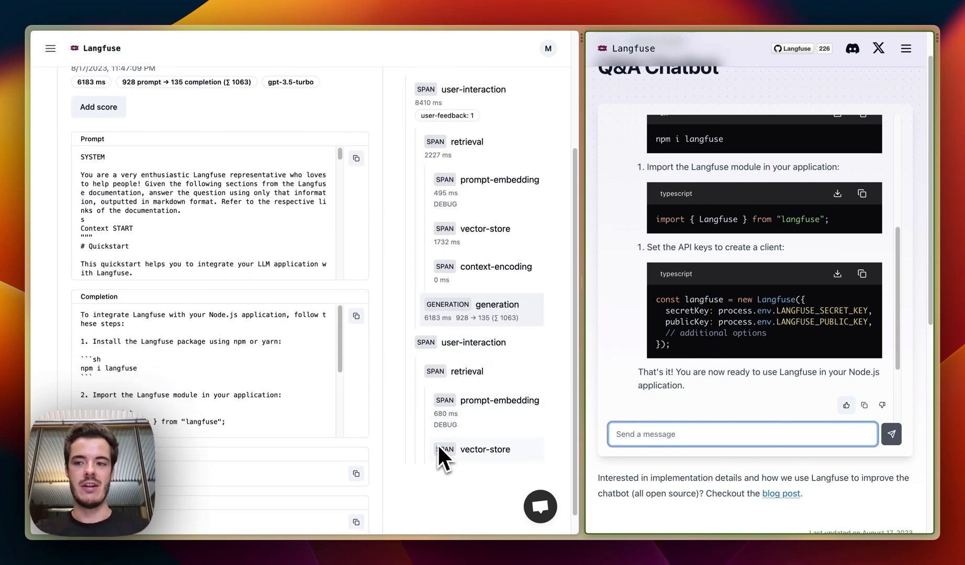
scroll(437, 444, "up", 3)
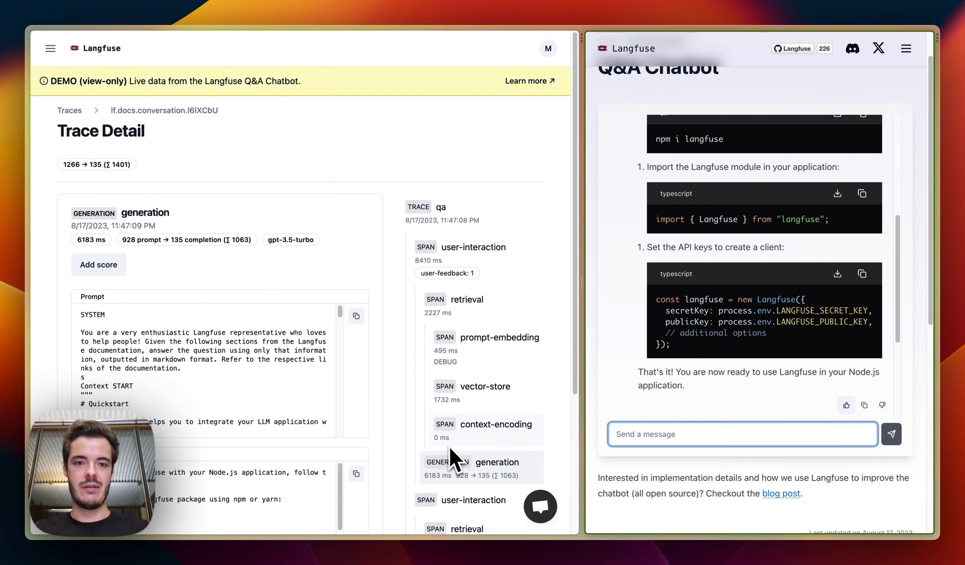
left_click(410, 295)
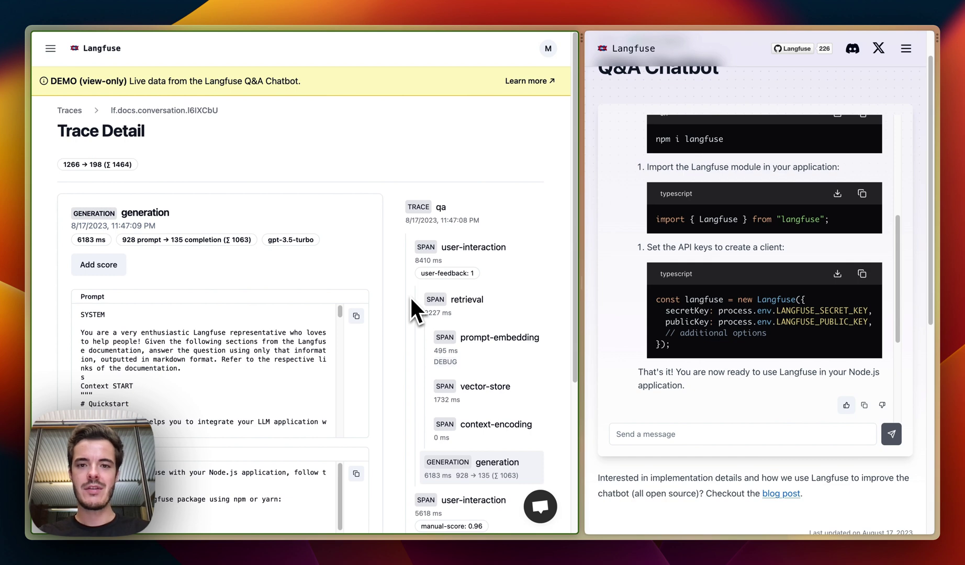
- Show the dashboard for the last month with Token Usage charting Prompt Tokens
left_click(585, 41)
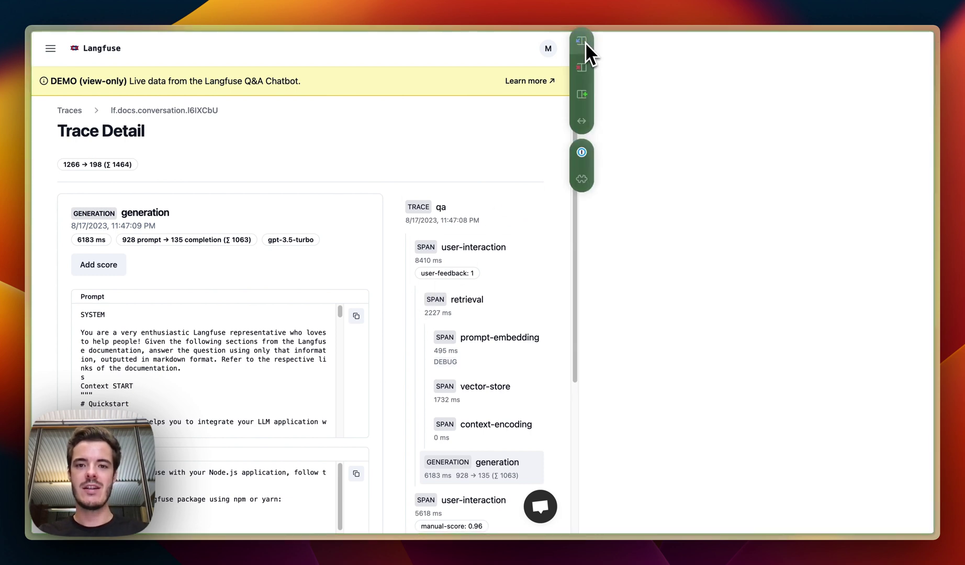
left_click(96, 91)
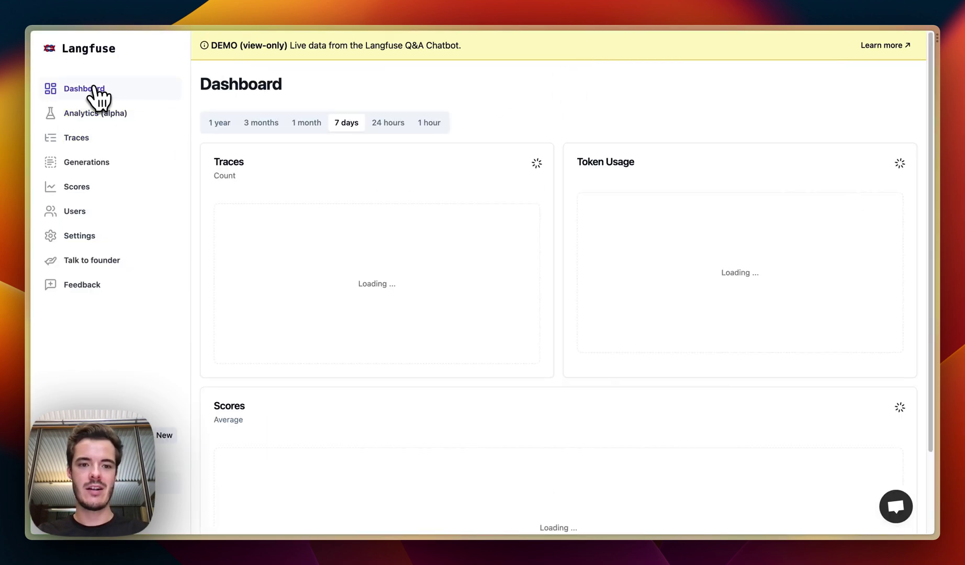
left_click(306, 122)
scroll(410, 221, "down", 2)
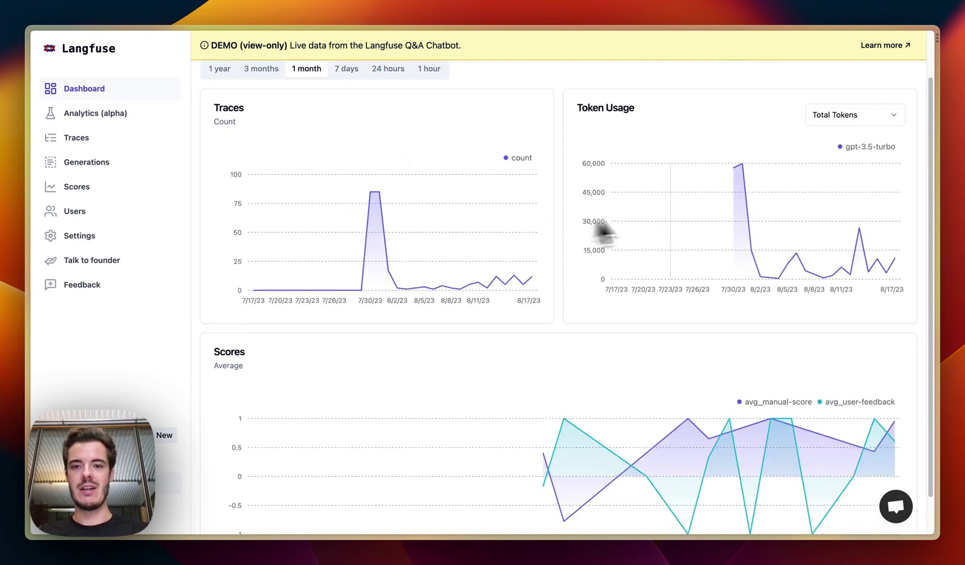
left_click(867, 121)
left_click(857, 157)
scroll(705, 335, "down", 2)
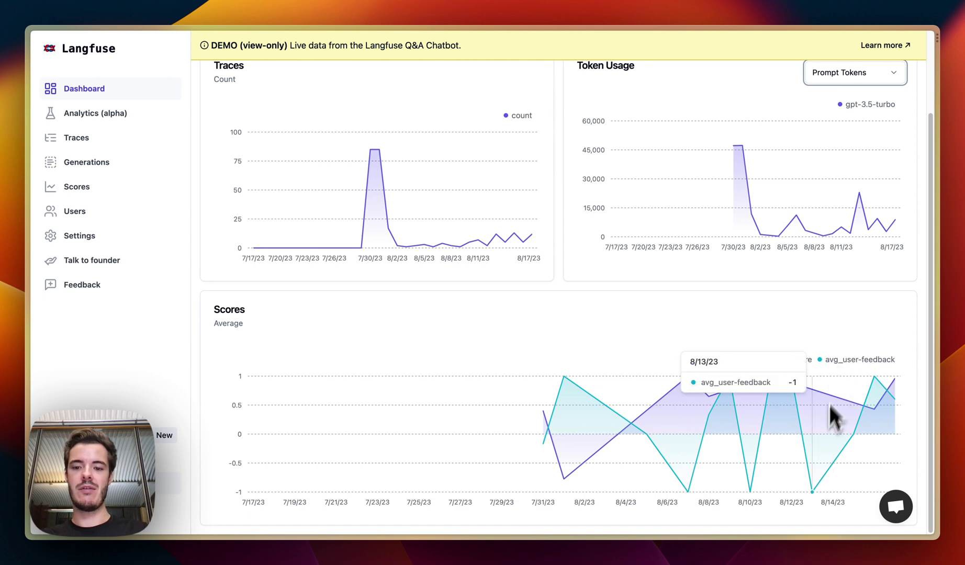
scroll(792, 406, "up", 3)
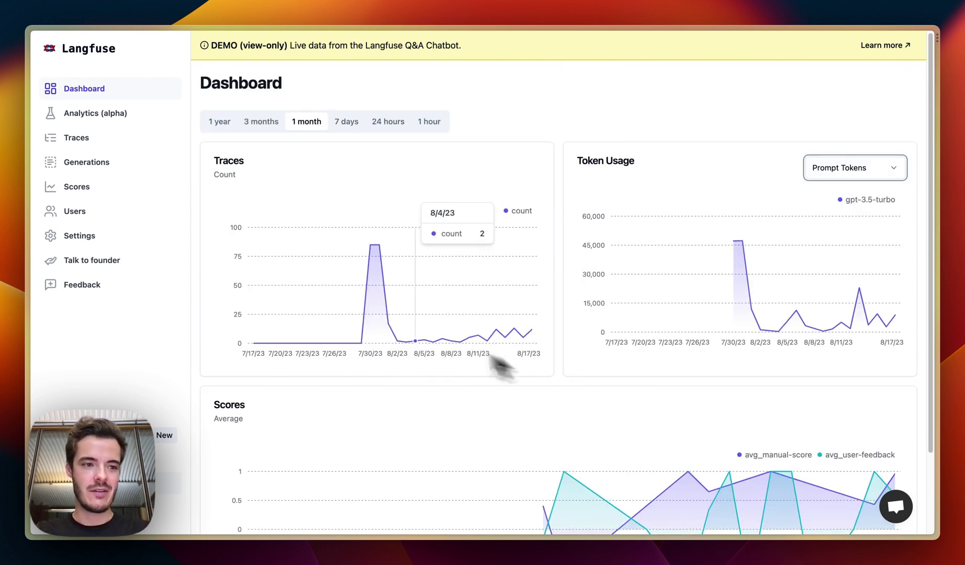
- Review the most active user's traces, scores and details, then go to Analytics (alpha)
left_click(109, 218)
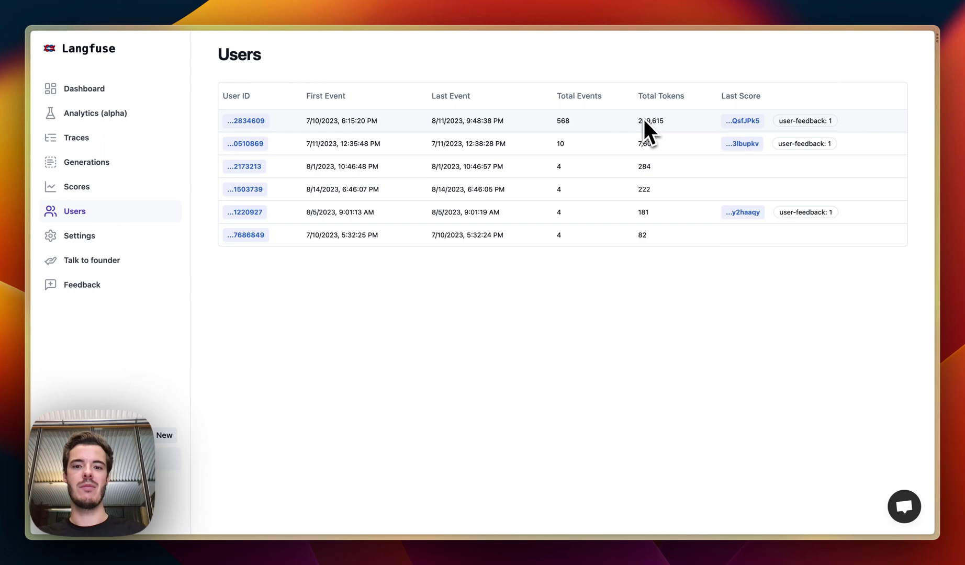
left_click(262, 123)
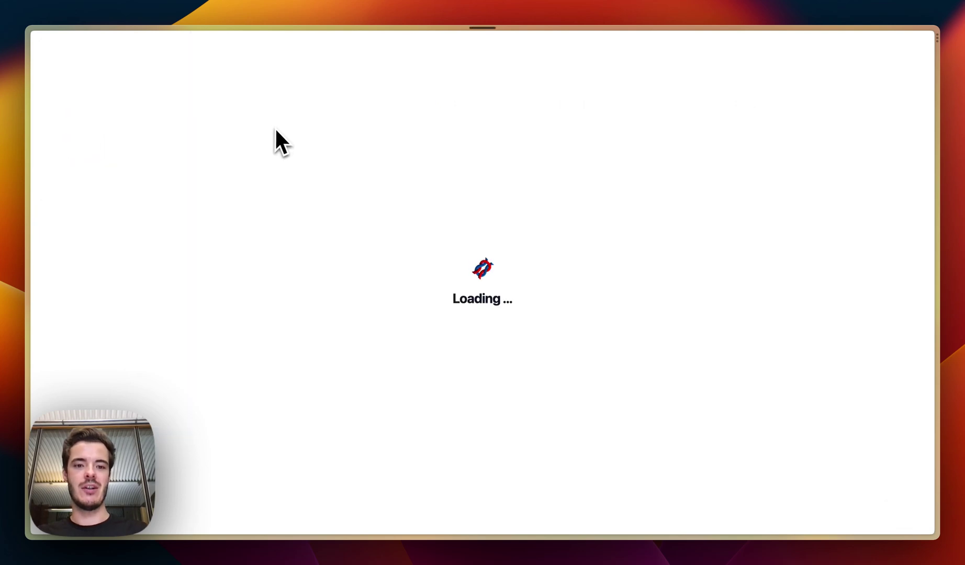
left_click(277, 107)
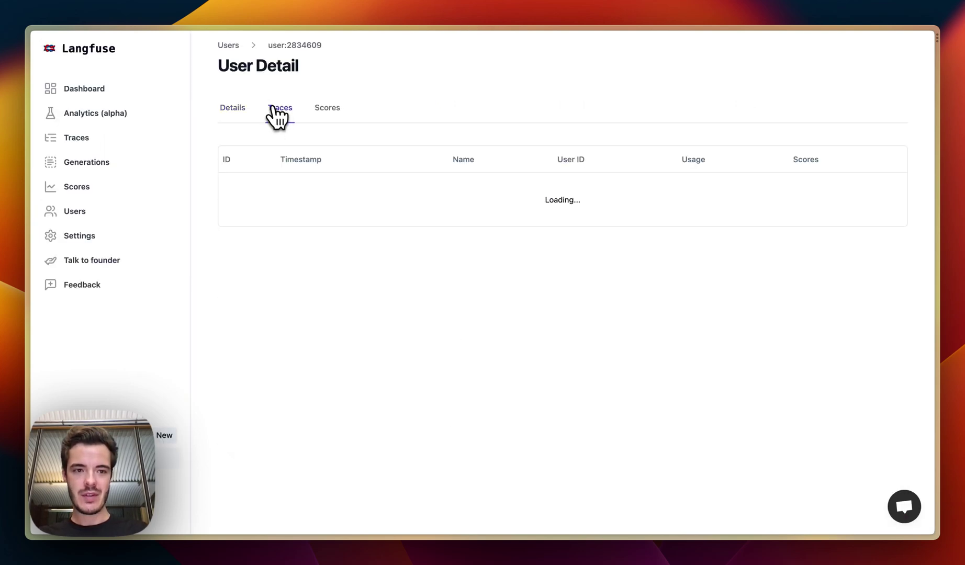
left_click(329, 111)
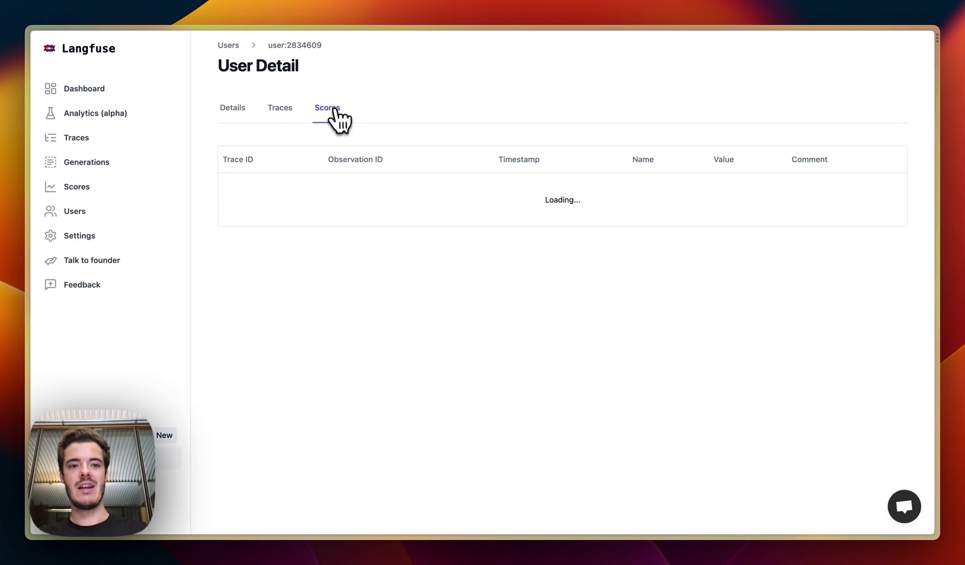
left_click(234, 113)
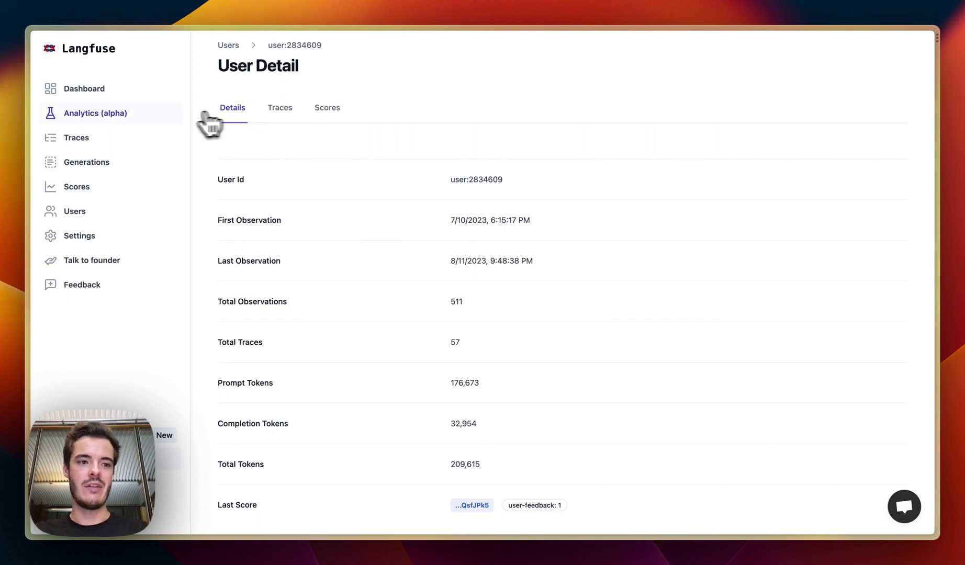
left_click(117, 119)
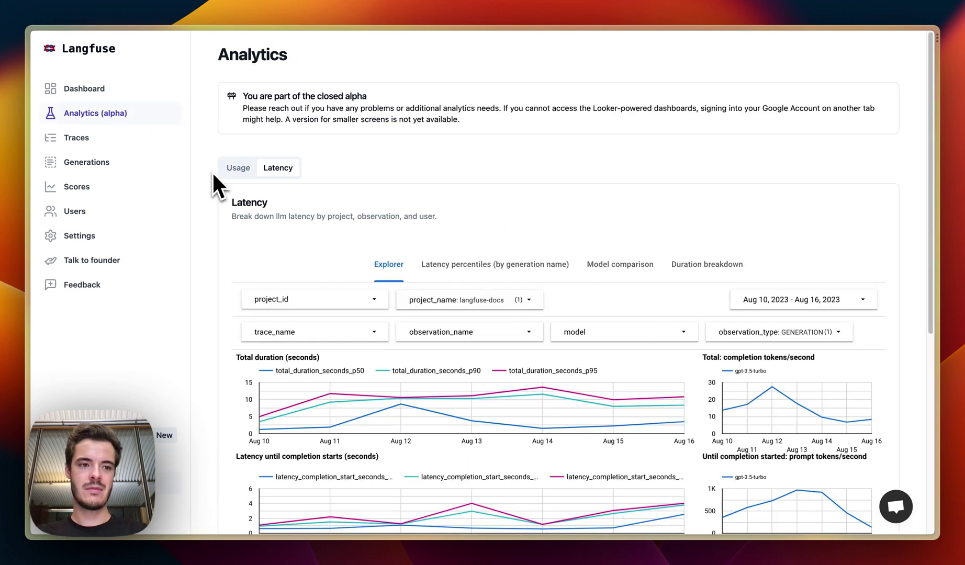
scroll(214, 174, "down", 2)
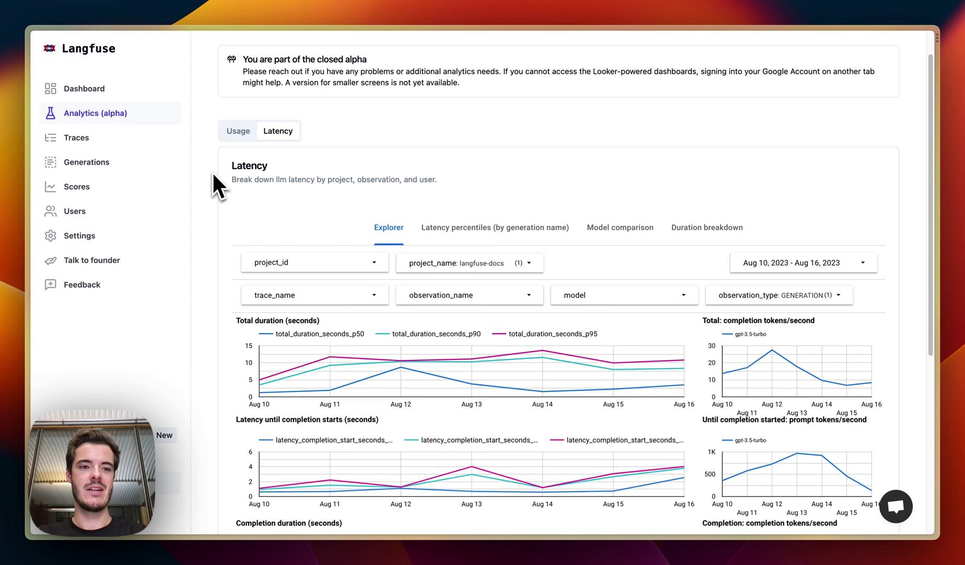
scroll(213, 184, "down", 2)
scroll(214, 183, "down", 1)
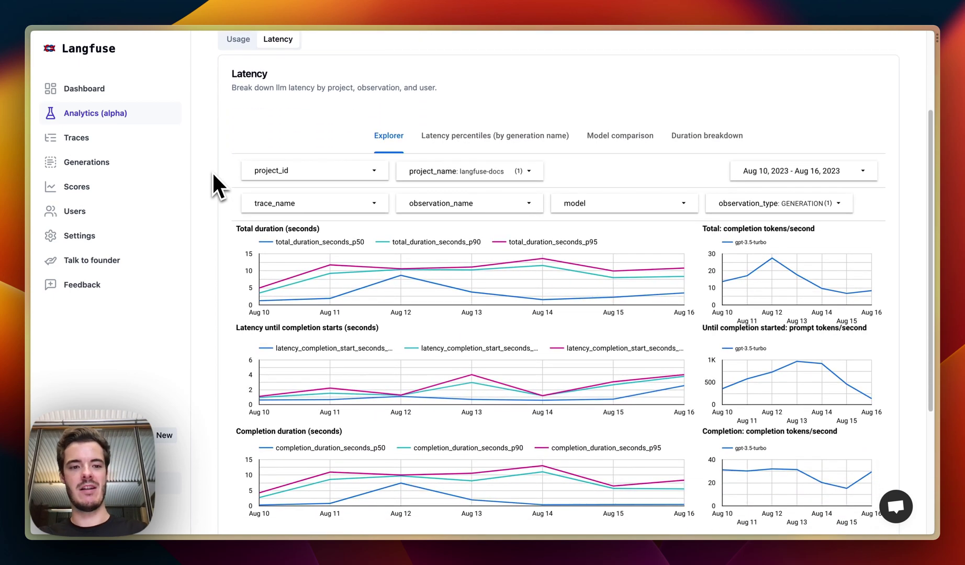
scroll(213, 174, "down", 2)
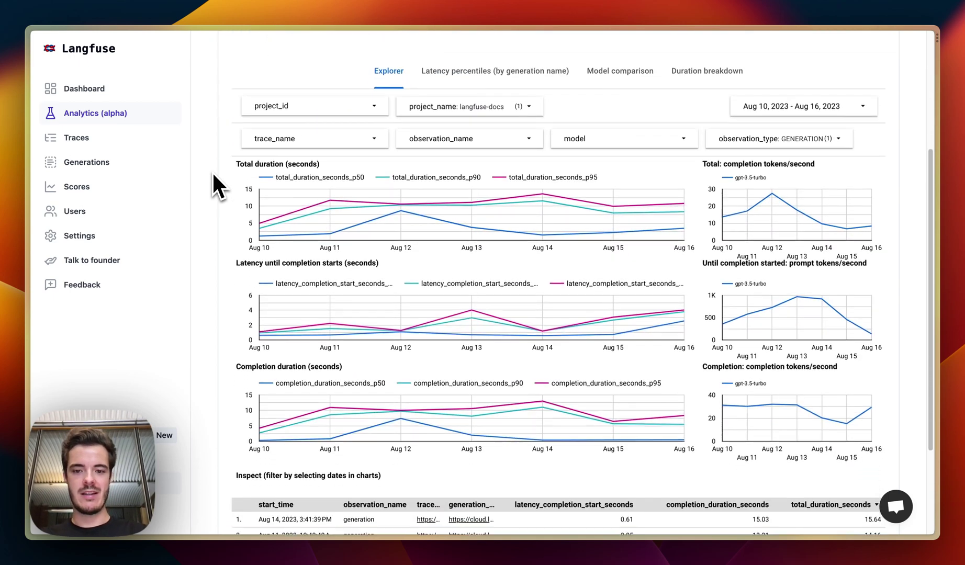
scroll(212, 174, "down", 1)
scroll(212, 175, "down", 1)
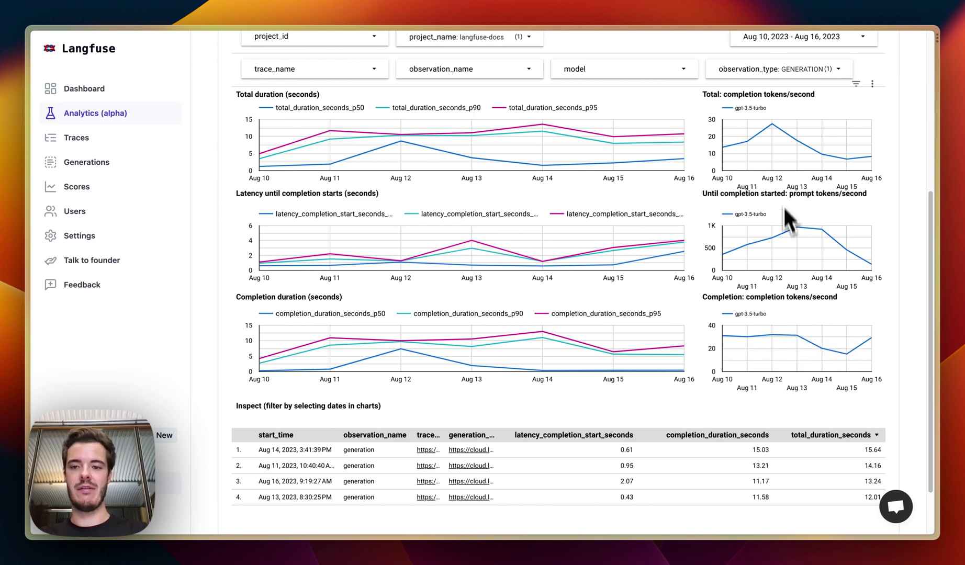
mouse_move(777, 474)
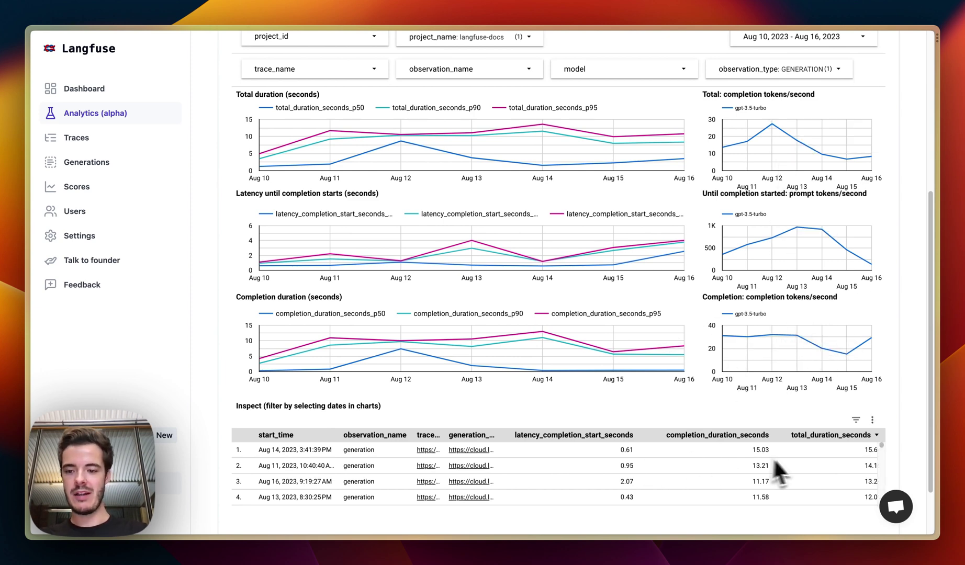
- Open the trace of the slowest generation from the latency Inspect table
left_click(469, 451)
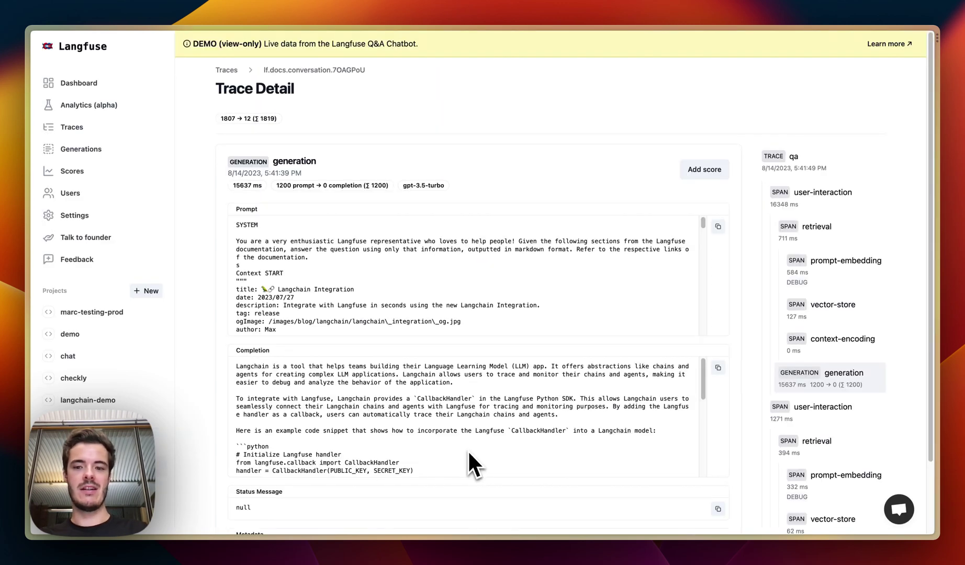
scroll(598, 384, "down", 2)
scroll(602, 382, "down", 2)
scroll(602, 382, "up", 4)
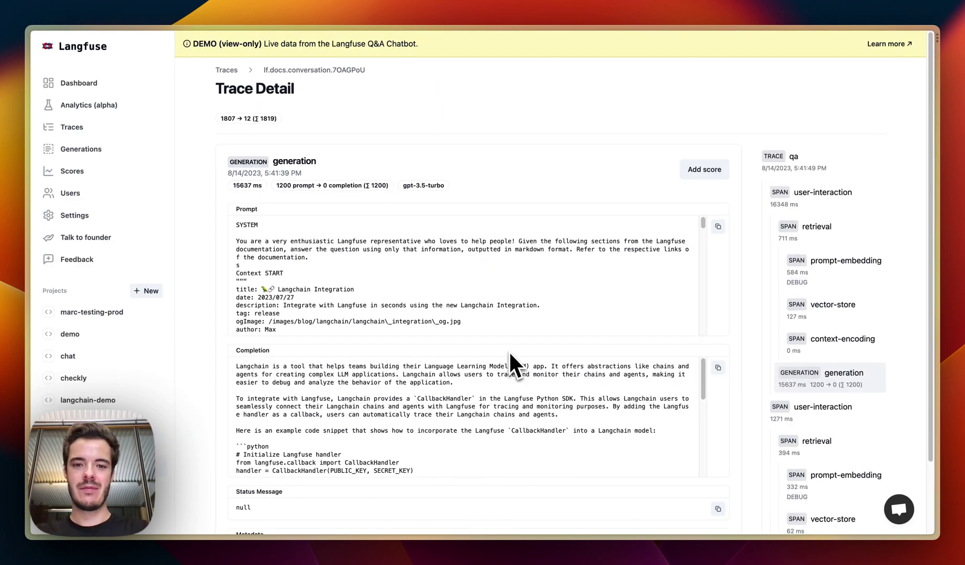